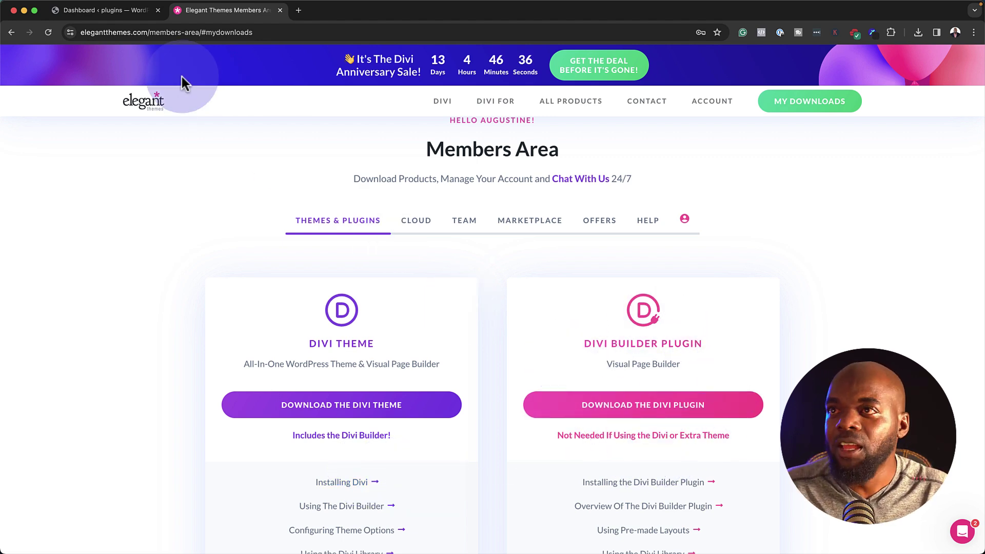
Open the list of installed plugins in the WordPress site's admin area
left_click(123, 16)
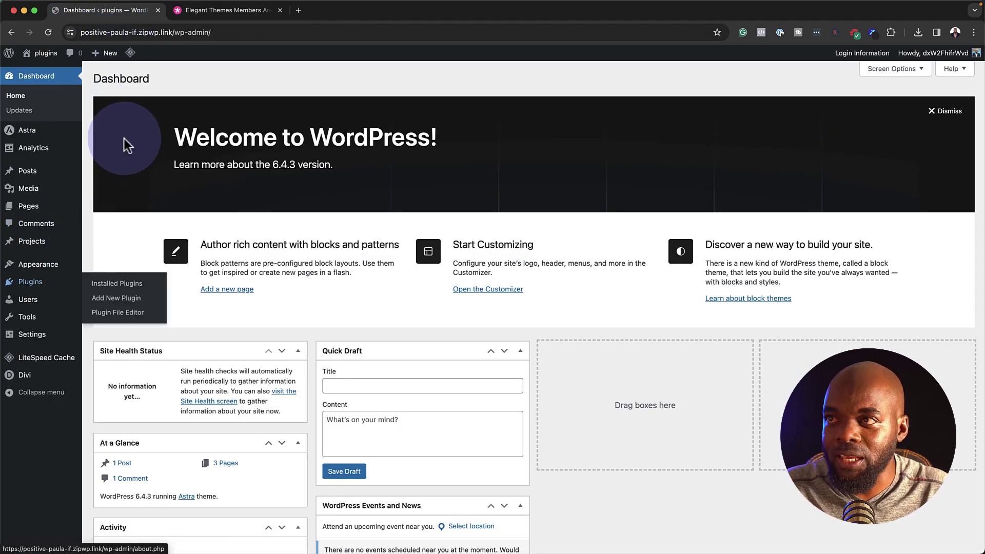
left_click(207, 12)
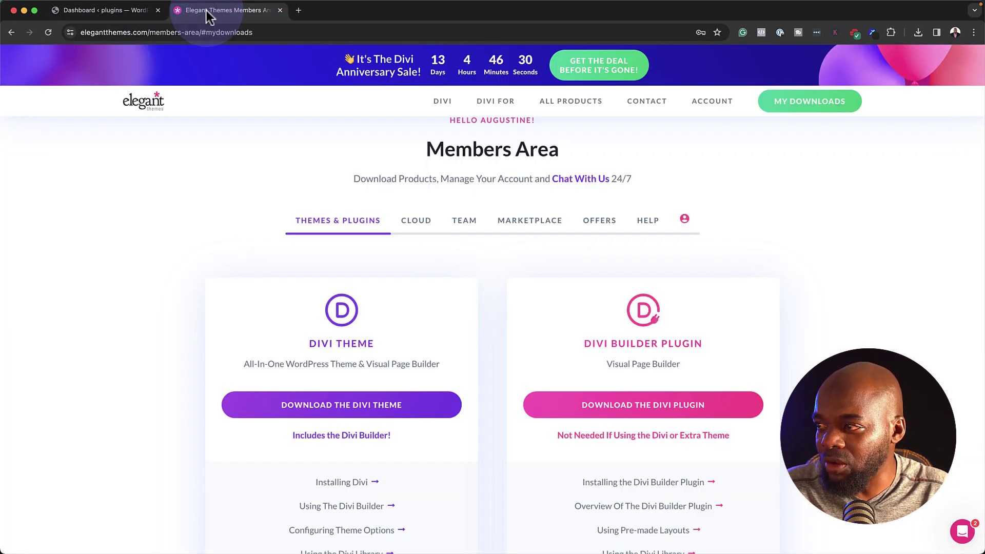
left_click(128, 14)
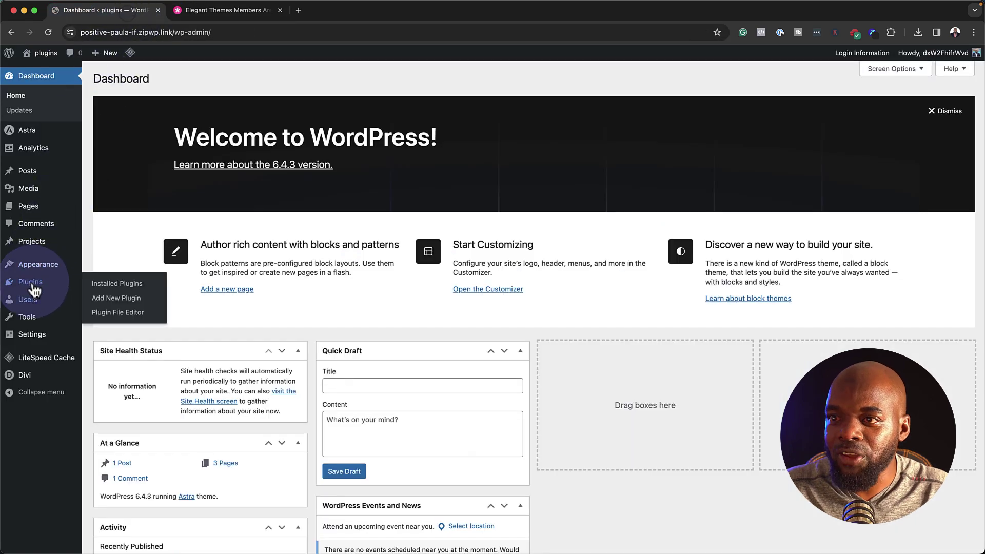
mouse_move(36, 287)
left_click(116, 289)
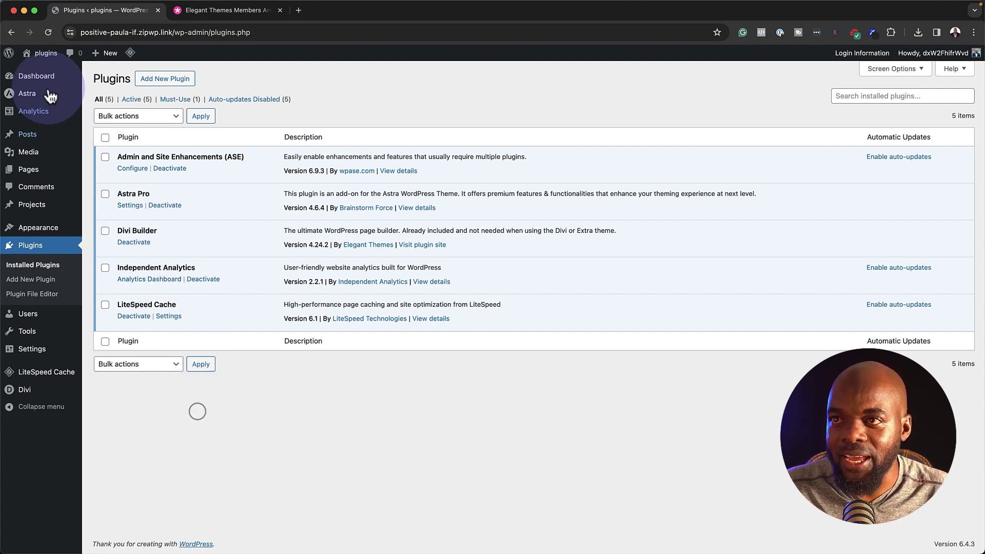
Open the Astra theme's dashboard and launch its Header Builder customizer
mouse_move(51, 96)
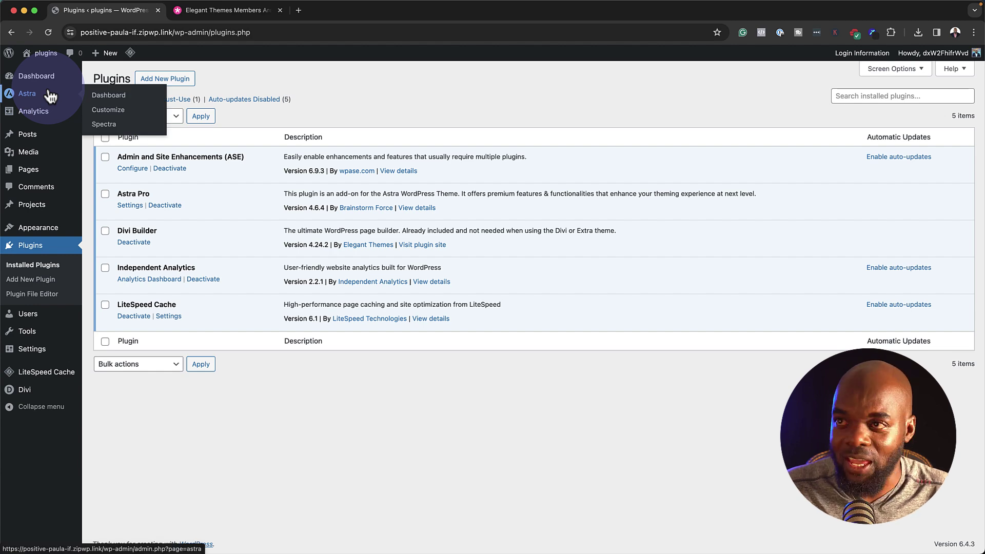
left_click(27, 100)
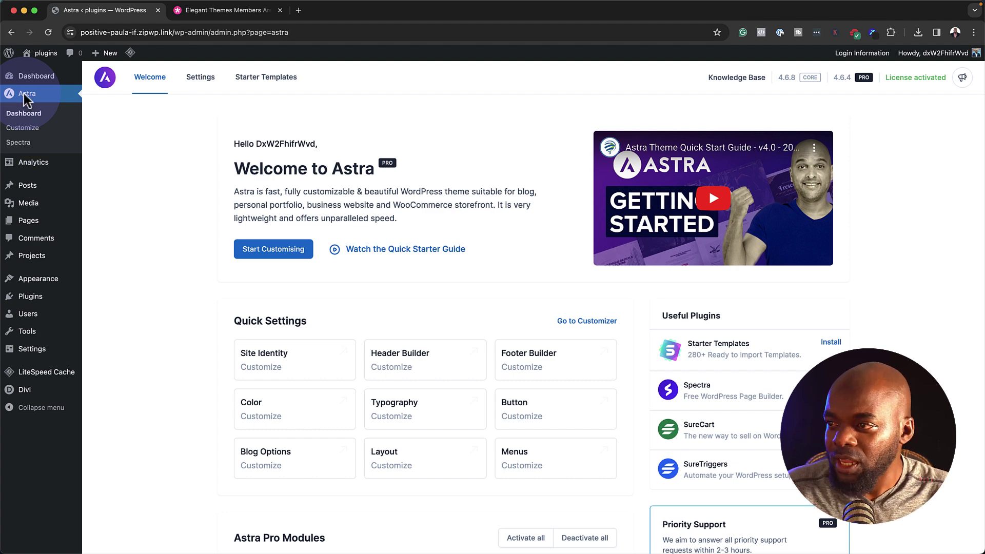
left_click(424, 359)
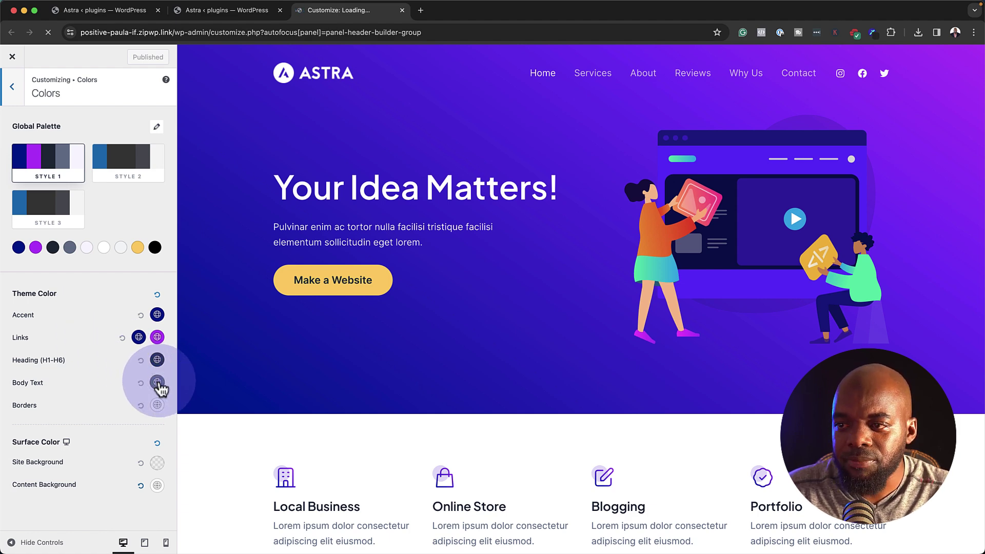
Try a slightly darker Body Text color and the first Typography preset in the Astra customizer
left_click(158, 382)
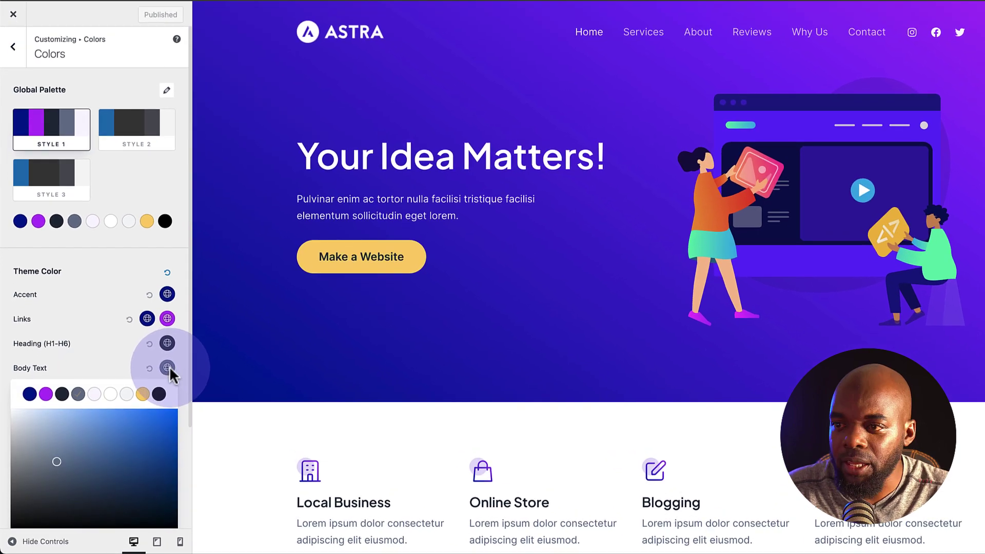
left_click_drag(54, 460, 51, 469)
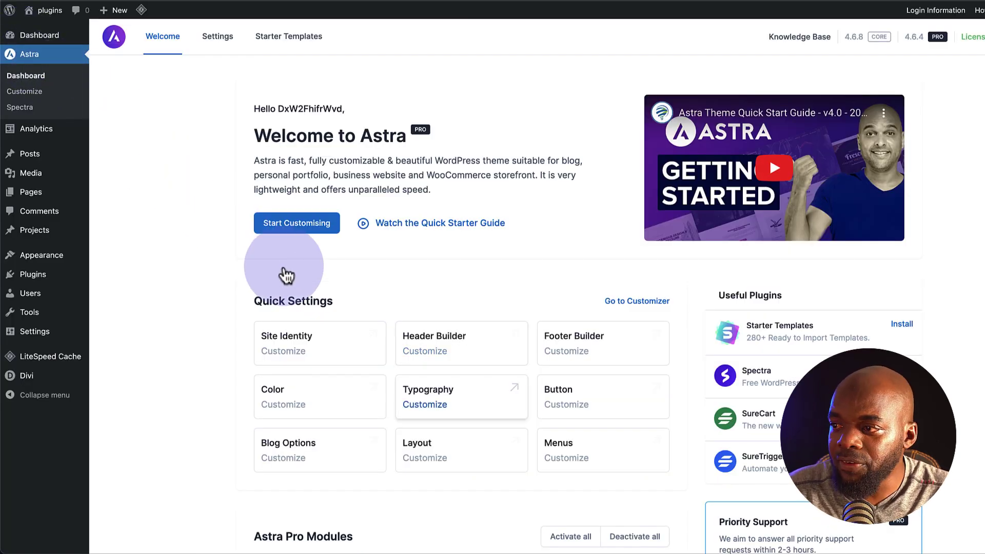
left_click(434, 394)
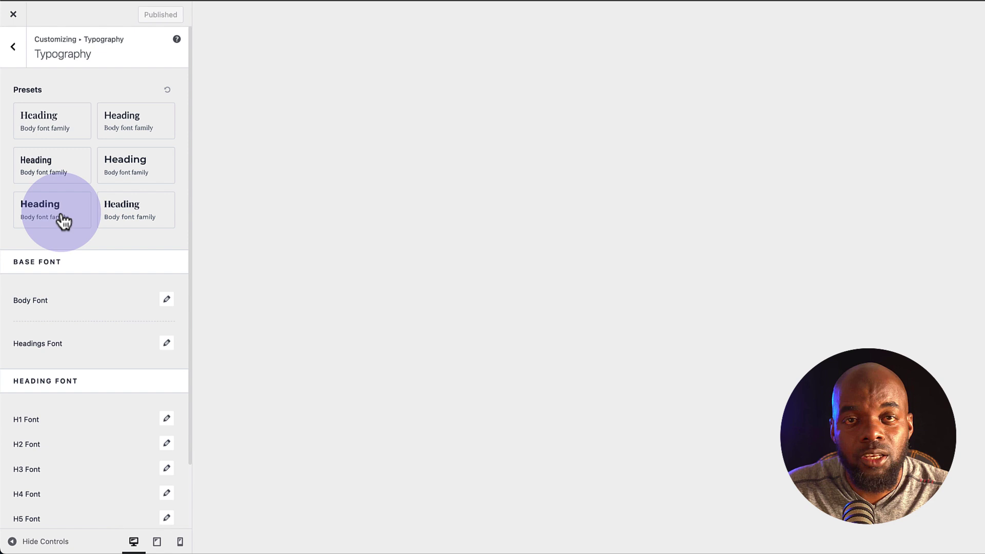
left_click(62, 122)
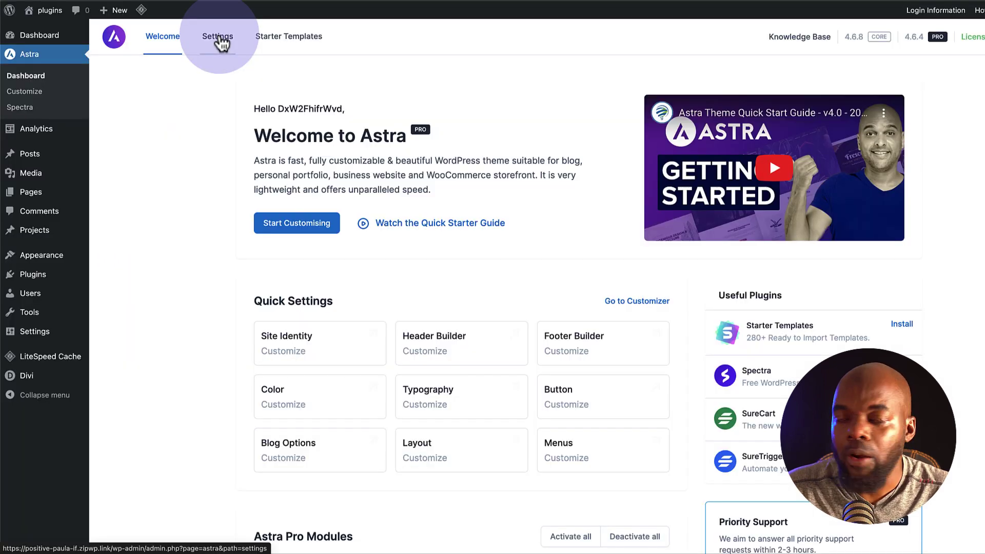
Review the General, Performance, Version Control and White Label sections of the Astra settings
left_click(221, 44)
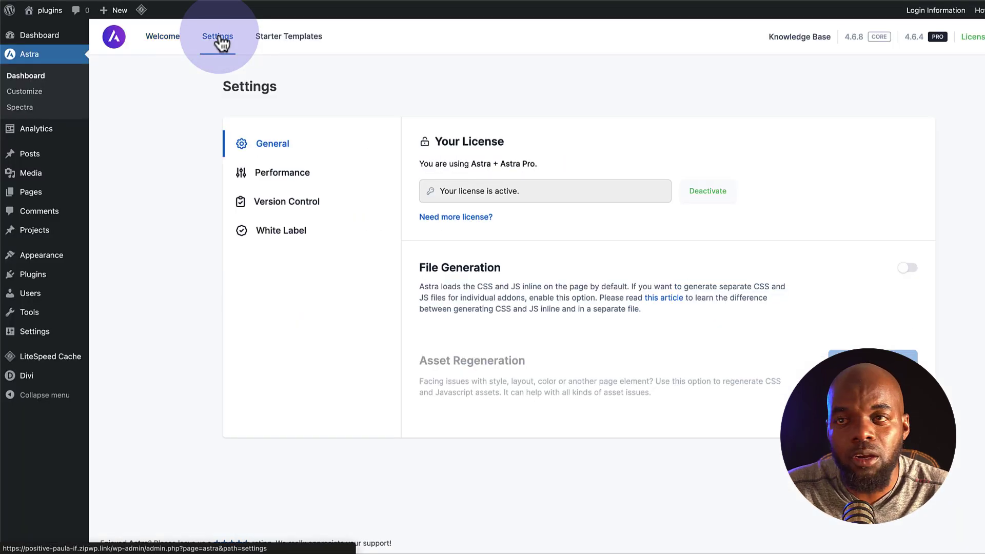
left_click(298, 176)
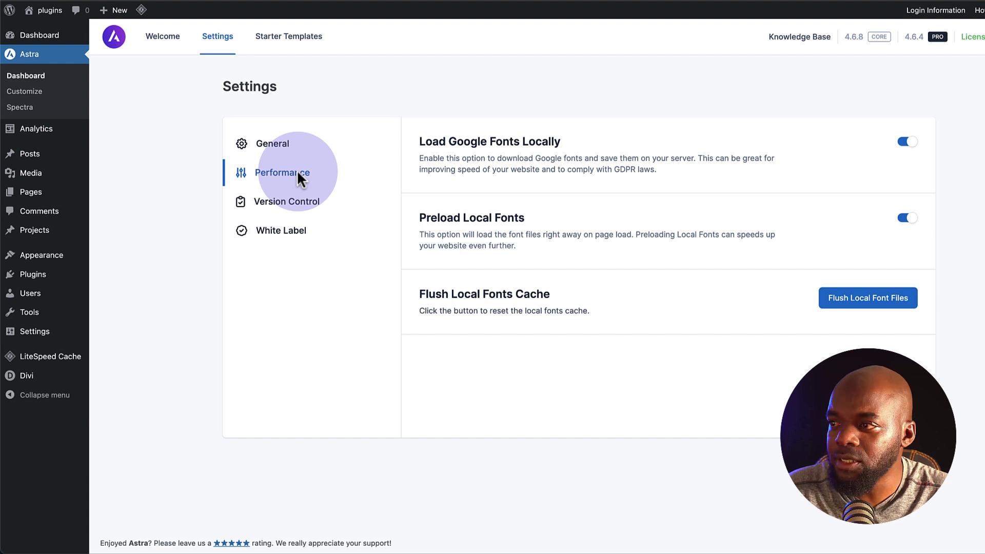
left_click(303, 201)
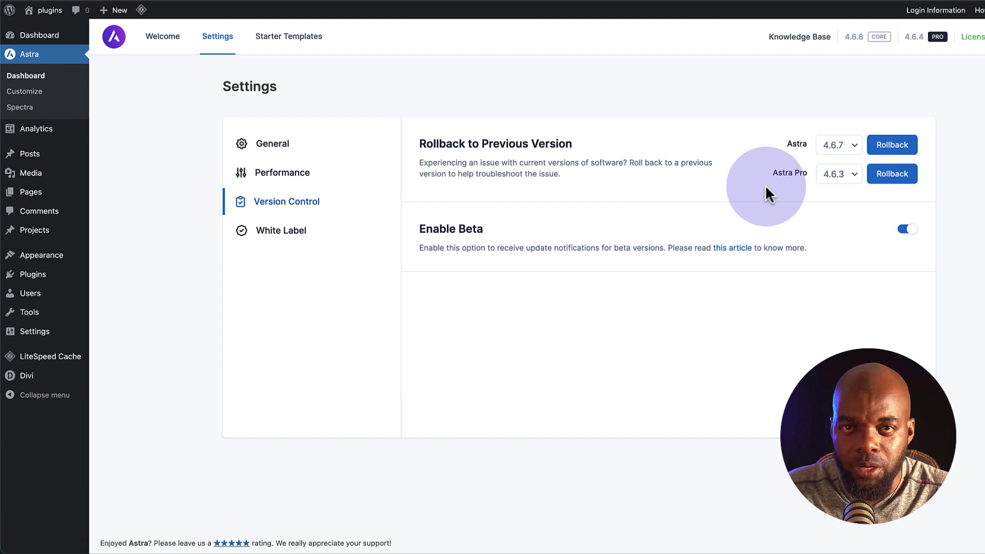
left_click(283, 237)
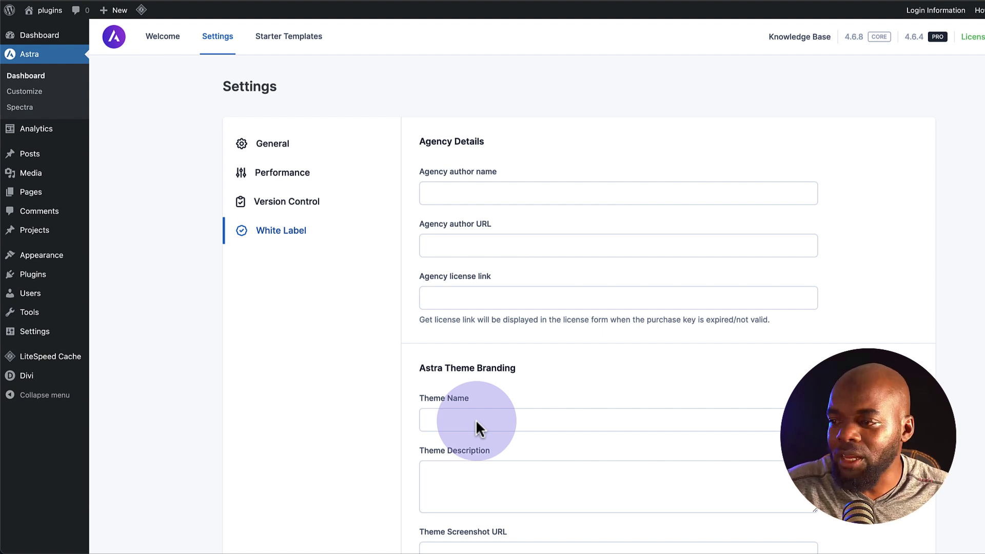
scroll(475, 419, "down", 7)
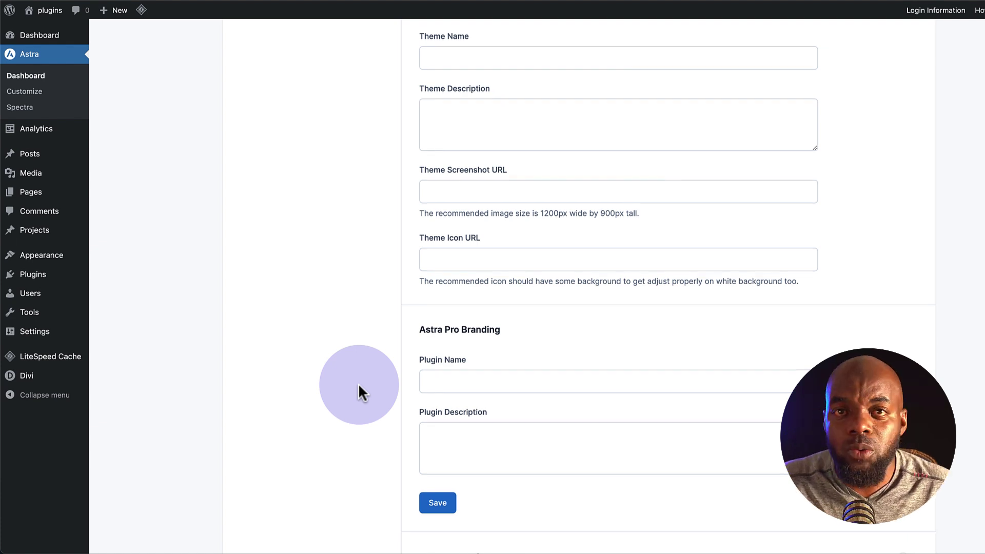
scroll(359, 388, "up", 7)
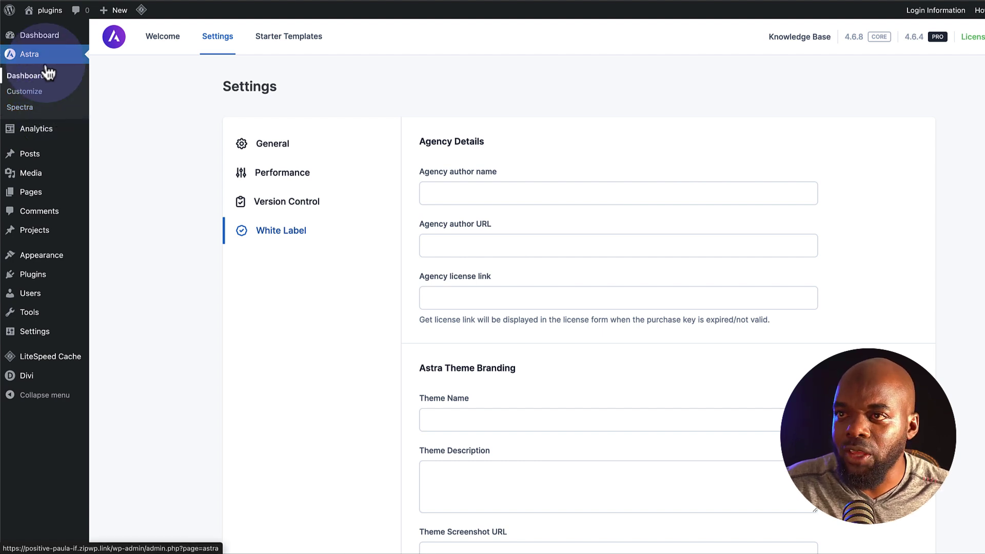
Add Button 1 to the primary header row in the Header Builder and set its link to open in a new tab
left_click(29, 75)
left_click(449, 344)
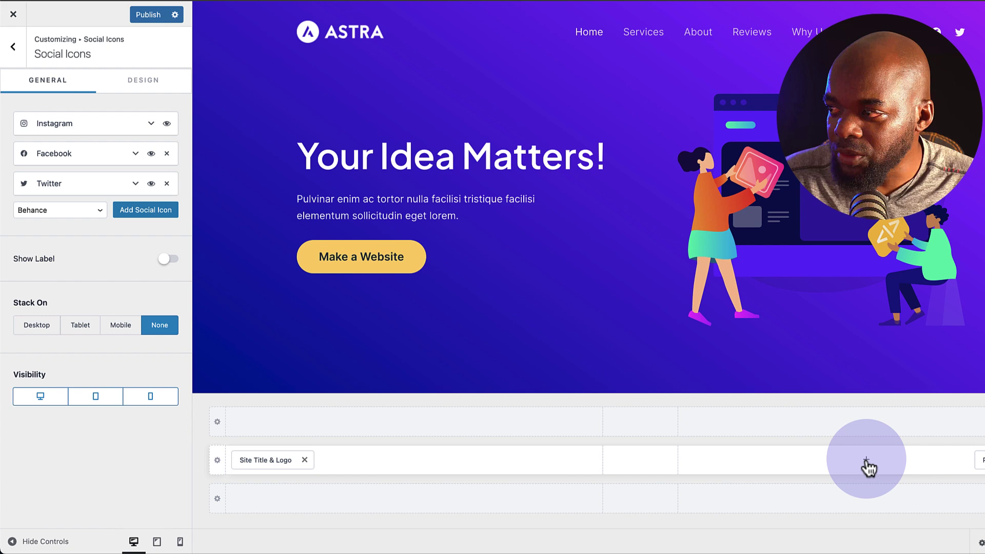
left_click(867, 460)
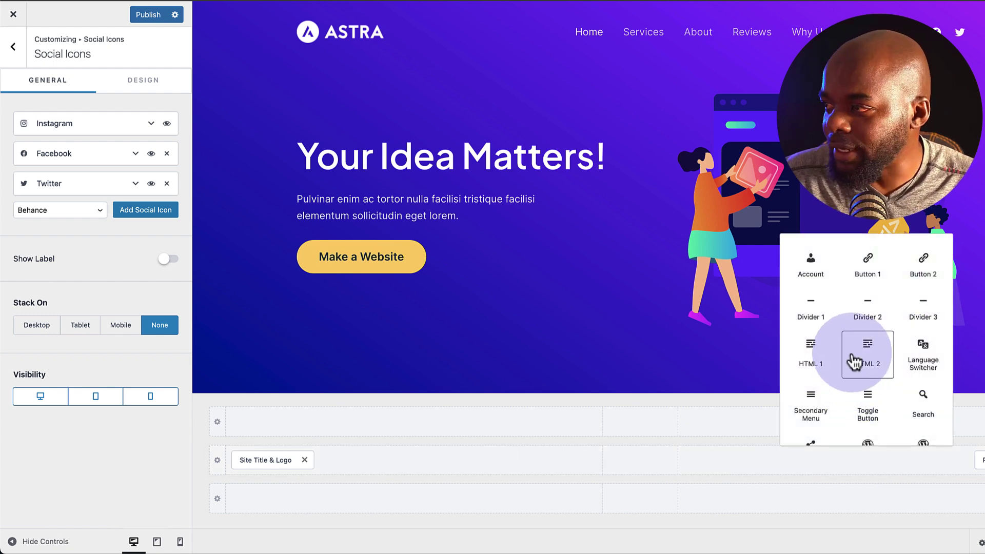
left_click(870, 272)
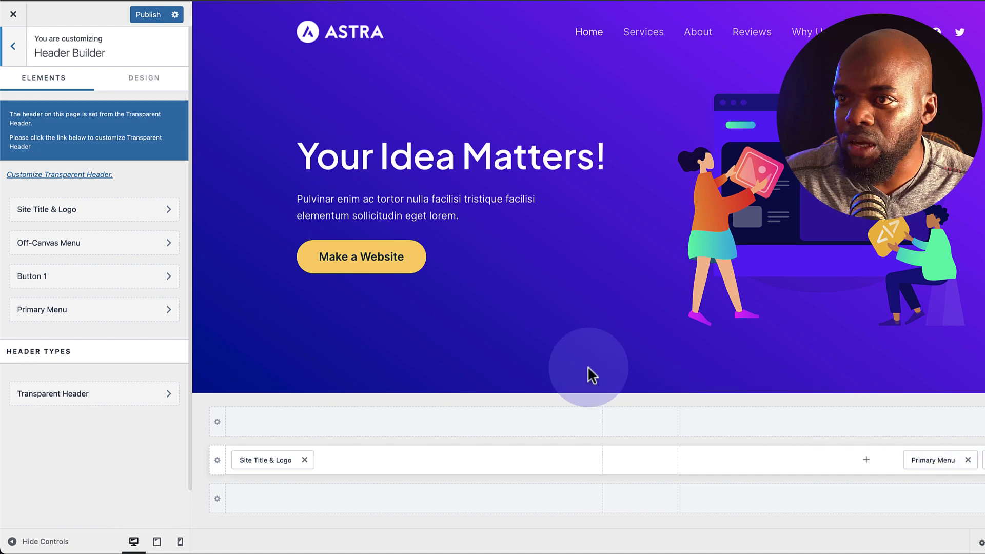
left_click(149, 279)
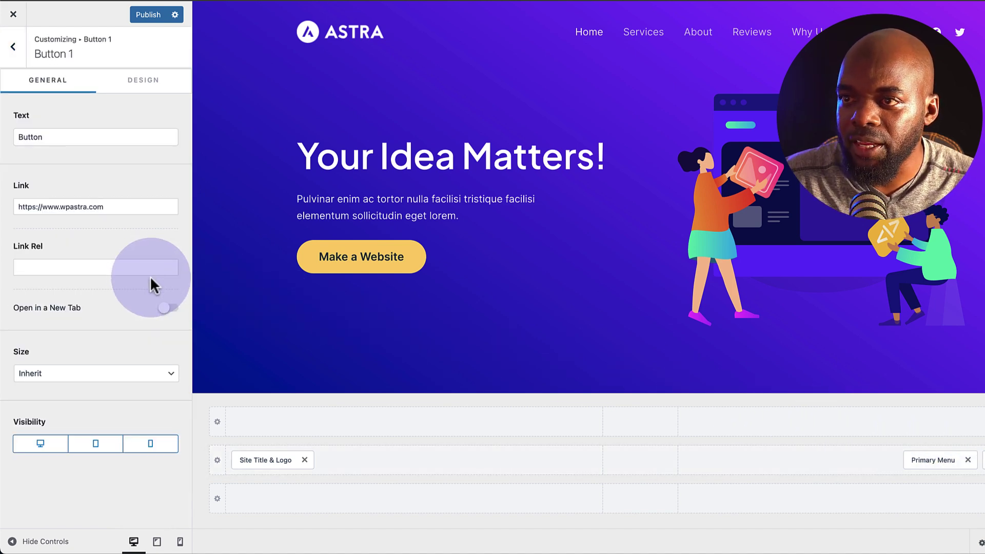
left_click(174, 307)
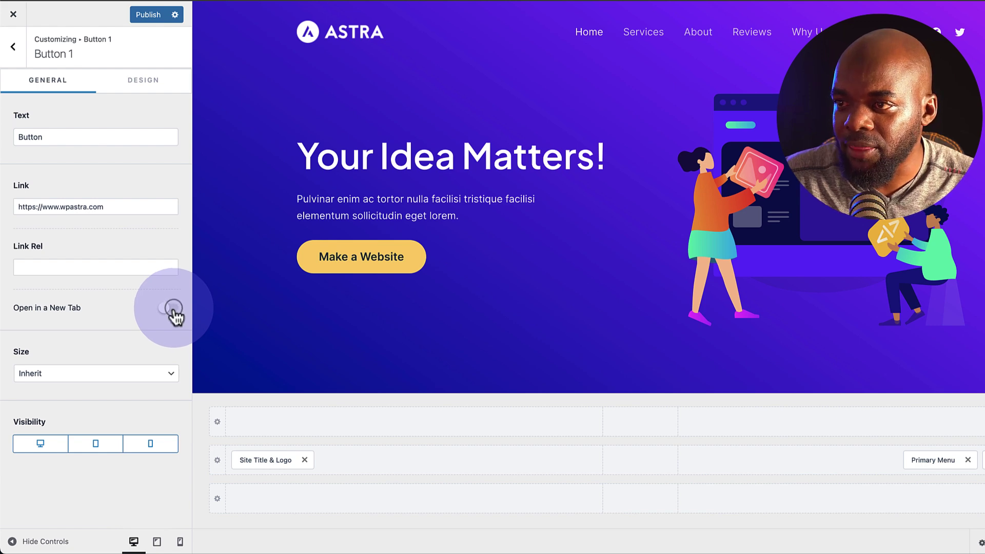
Examine the settings of the primary header row and the Site Title & Logo element, and return to the Header Builder elements
left_click(277, 460)
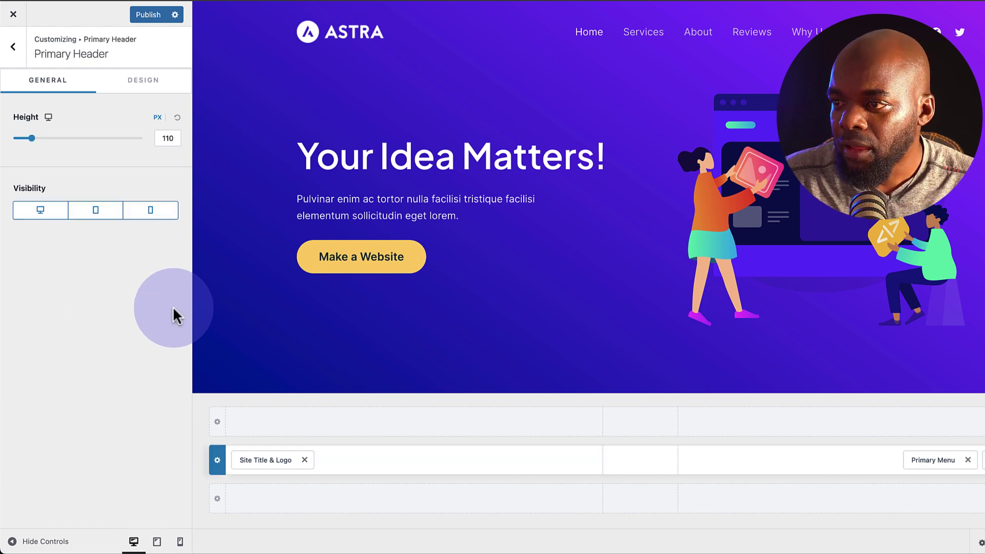
left_click(281, 463)
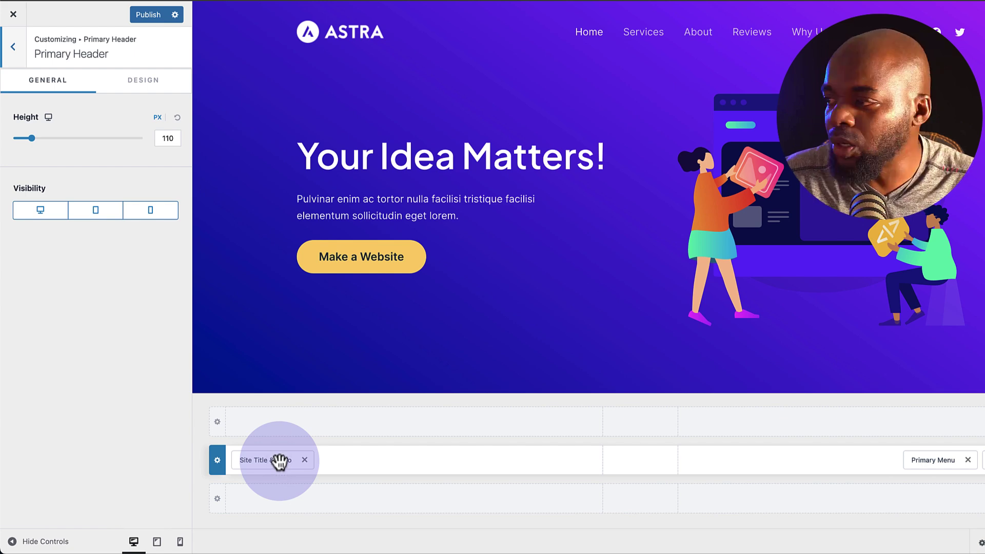
left_click(36, 49)
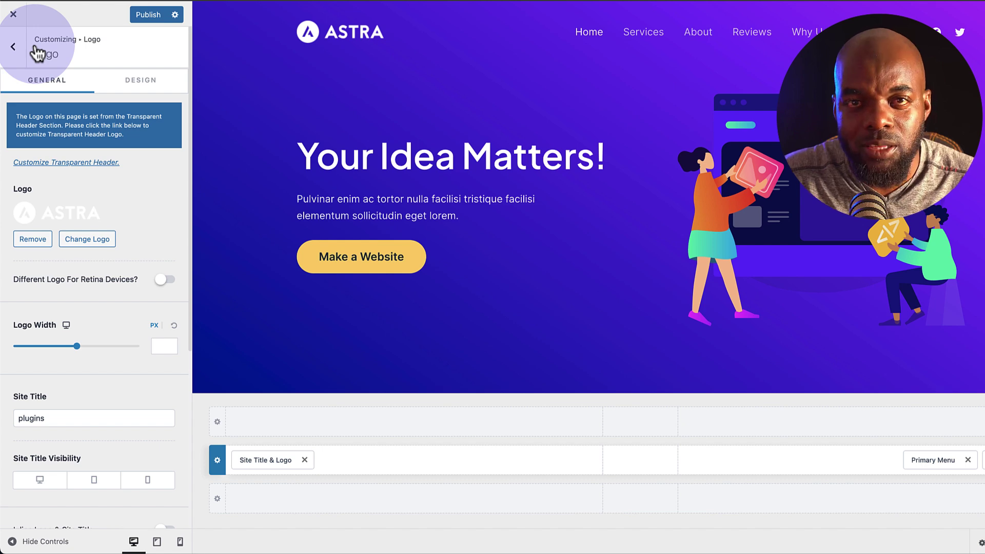
left_click(36, 49)
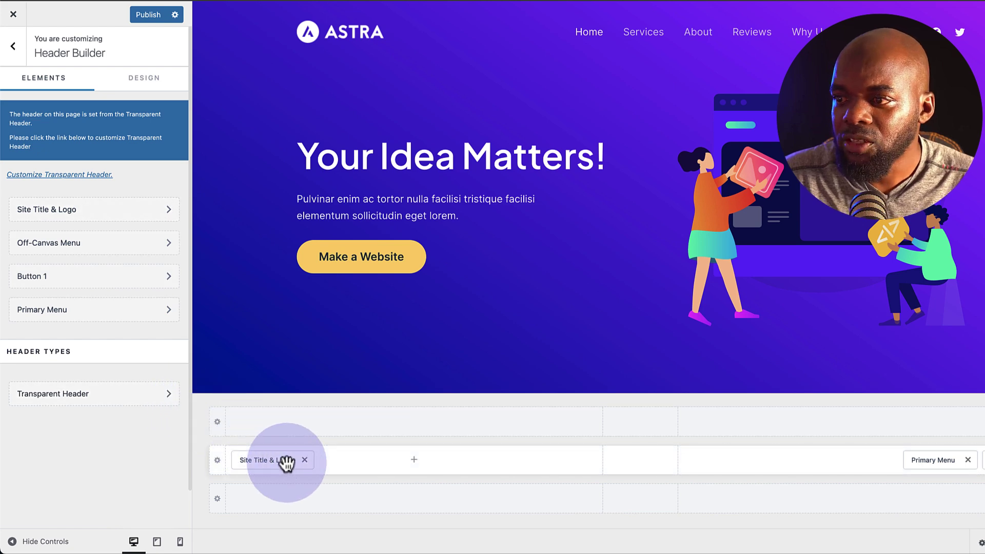
Try the Site Title & Logo element in the row above the primary header and move it back
left_click_drag(286, 463, 414, 475)
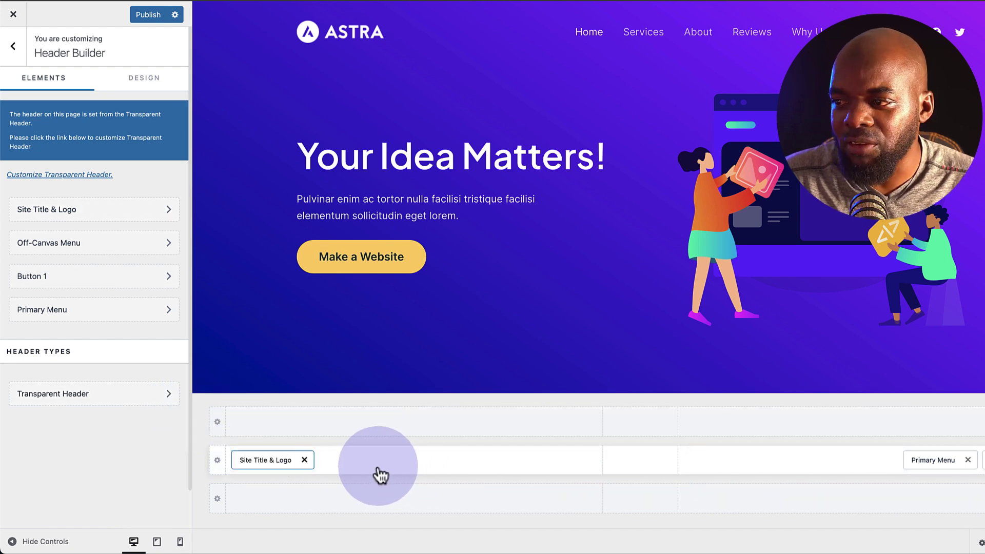
left_click_drag(274, 461, 275, 431)
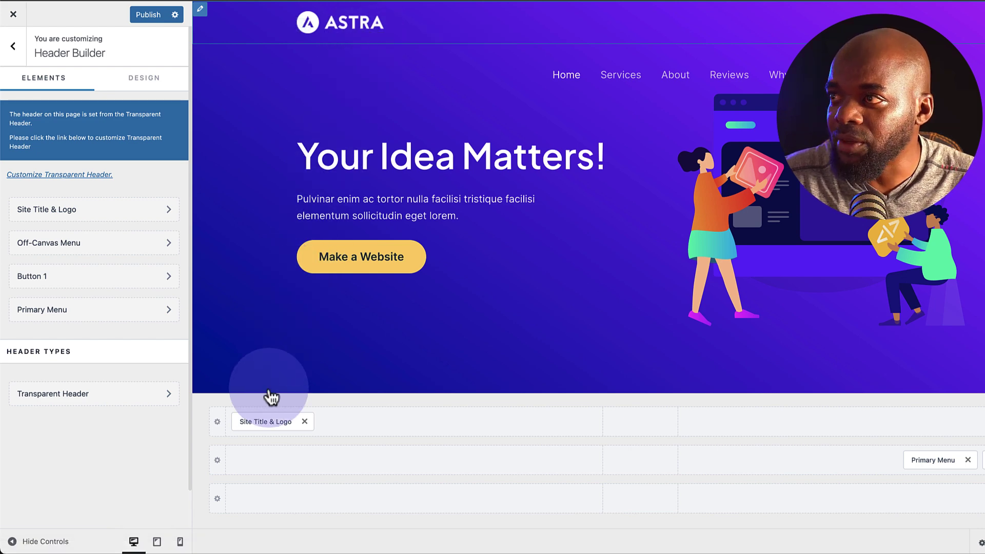
left_click_drag(259, 422, 259, 461)
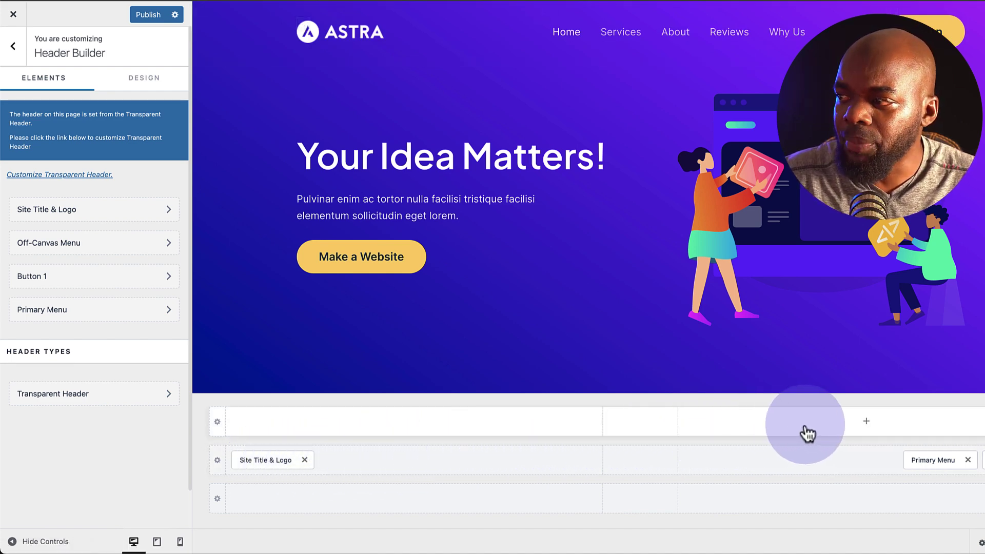
Add a Search element to the left section of the row above the primary header
left_click(414, 420)
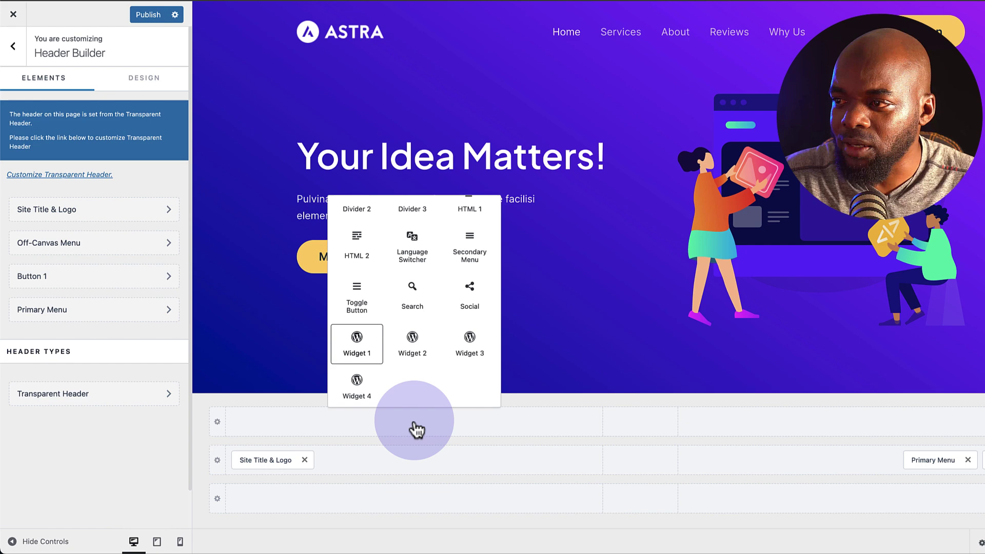
scroll(413, 426, "up", 1)
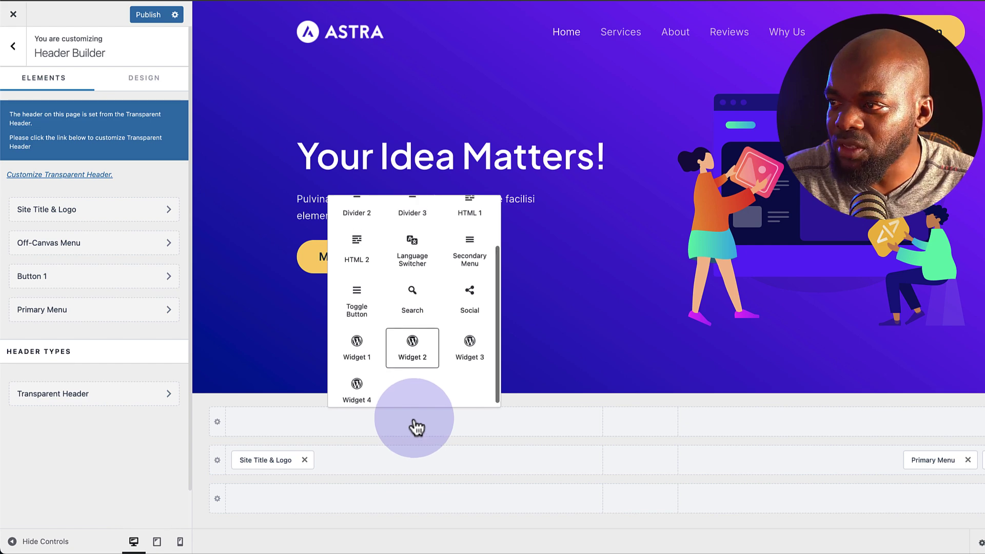
left_click(410, 305)
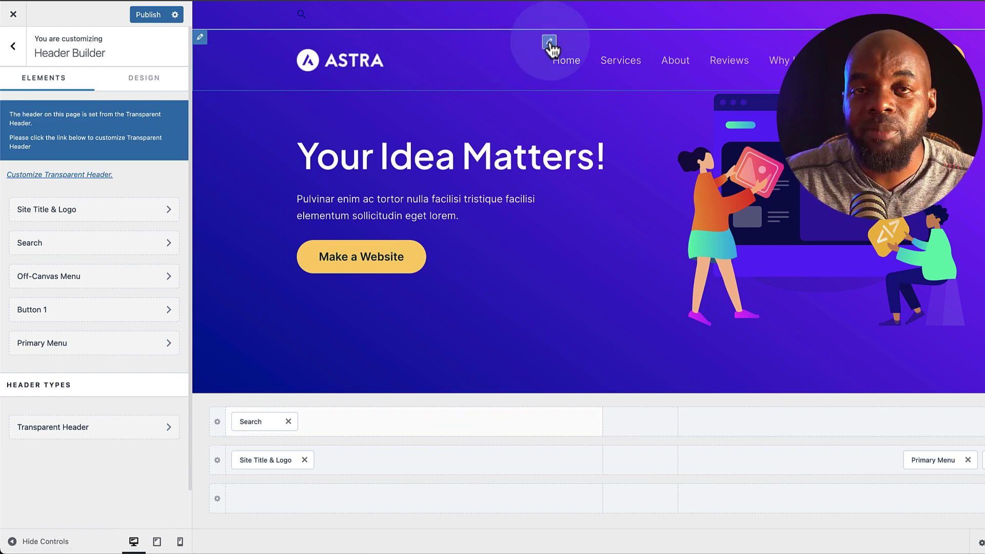
Open the Primary Menu's design settings and examine its border, color, font and spacing options
left_click(549, 41)
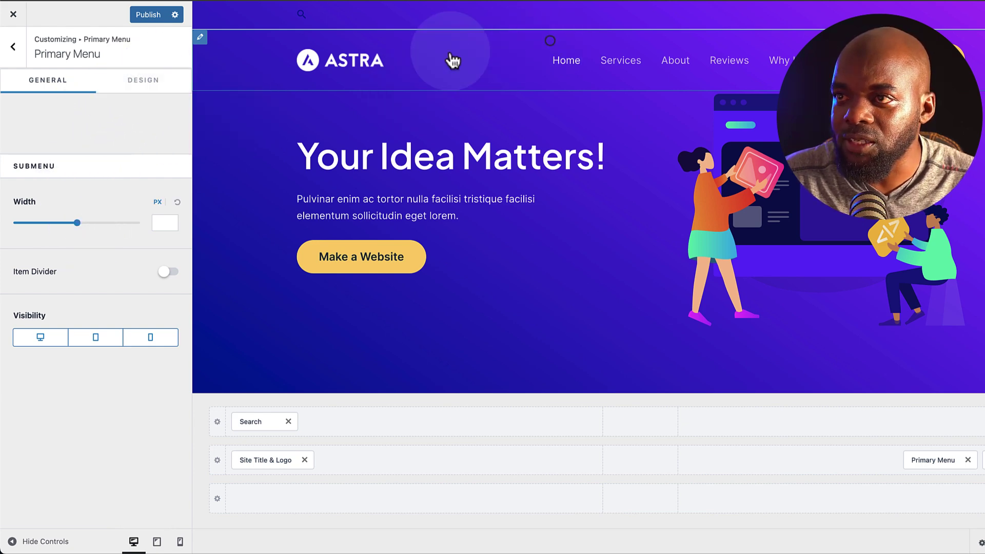
left_click(151, 92)
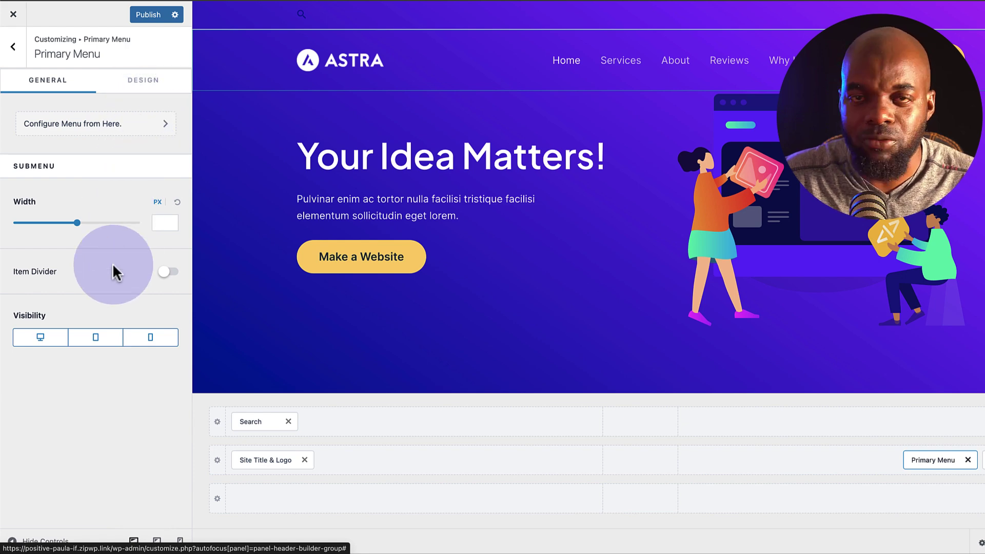
scroll(85, 405, "down", 6)
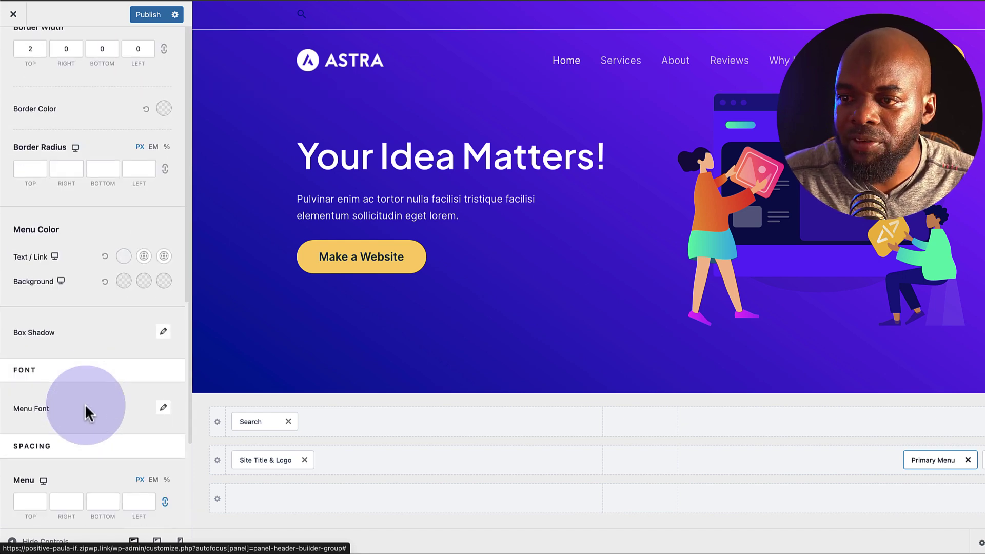
scroll(91, 359, "up", 3)
scroll(91, 359, "up", 3)
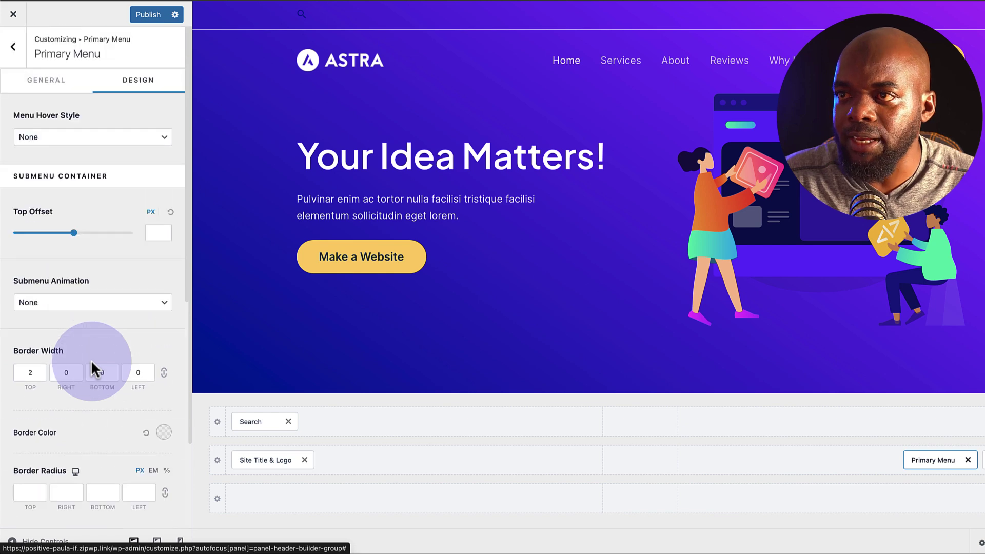
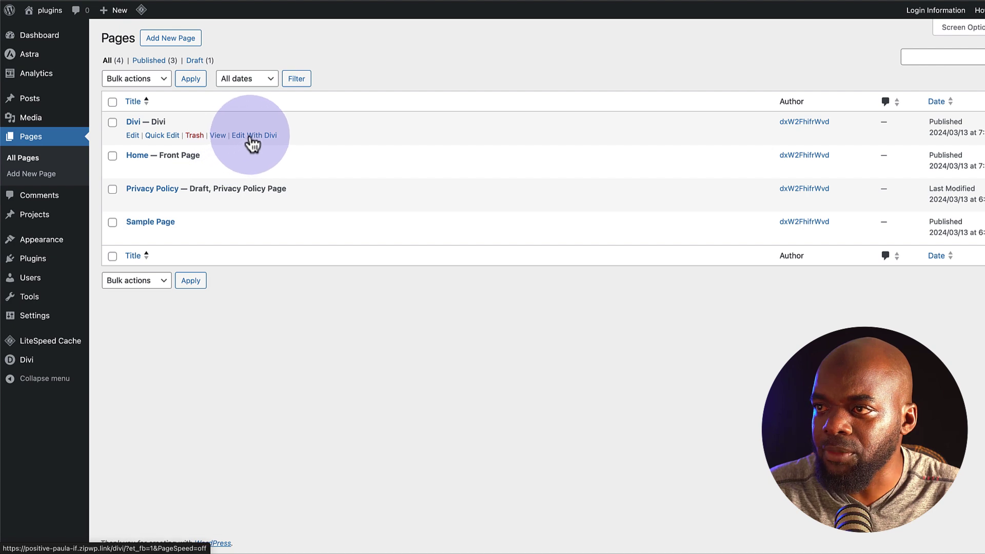
Open the Divi page in the Divi visual builder, start building from scratch and dismiss the row layout choices
left_click(252, 137)
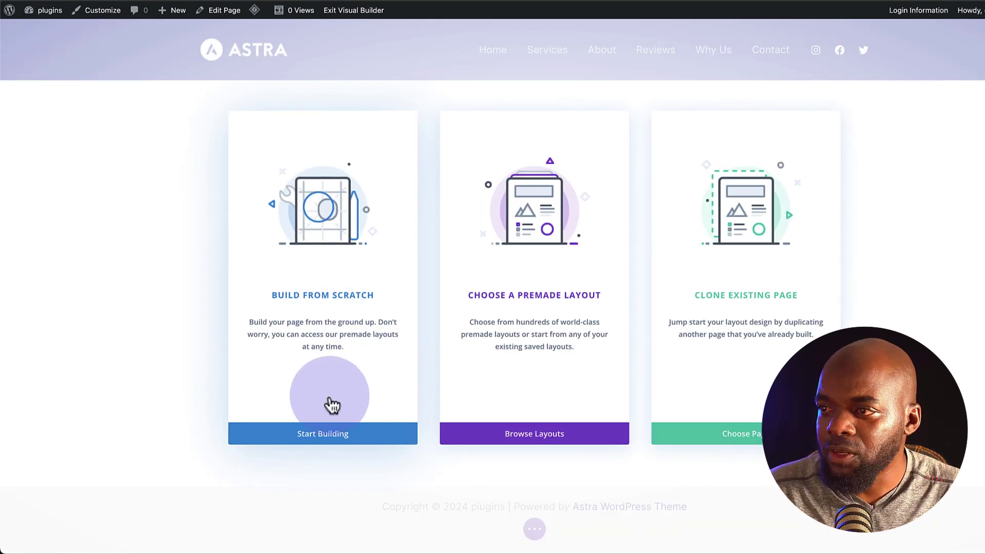
left_click(336, 443)
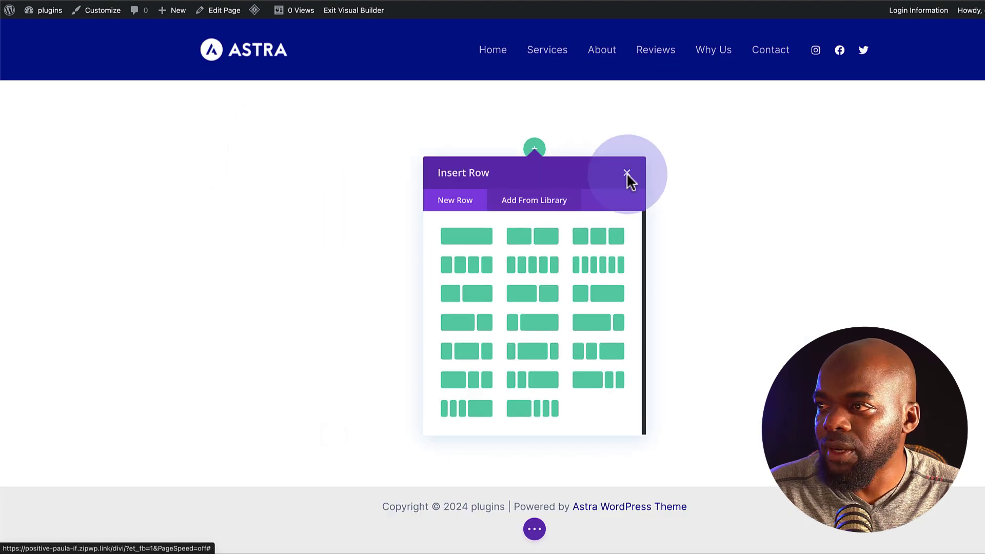
left_click(627, 175)
Add a fullwidth section with a Fullwidth Header module below the empty section
left_click(529, 216)
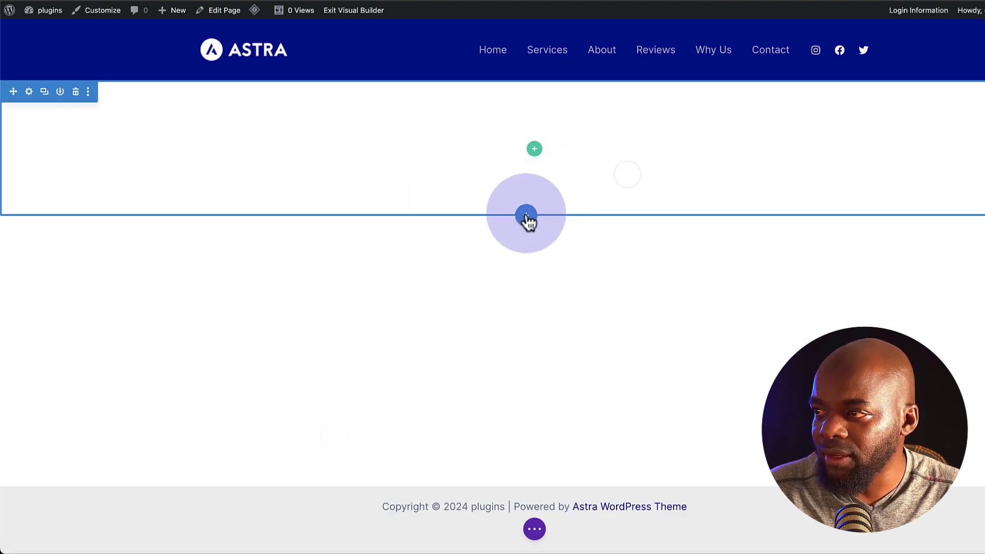
left_click(596, 310)
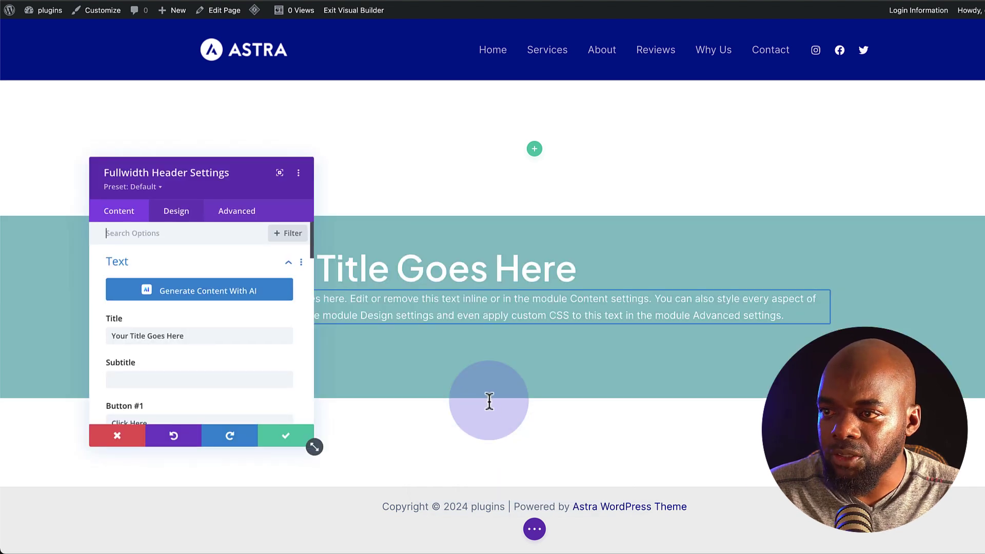
Center the Fullwidth Header's text and logo alignment and make the header fullscreen, moving its settings window off the content
left_click(177, 212)
left_click(199, 306)
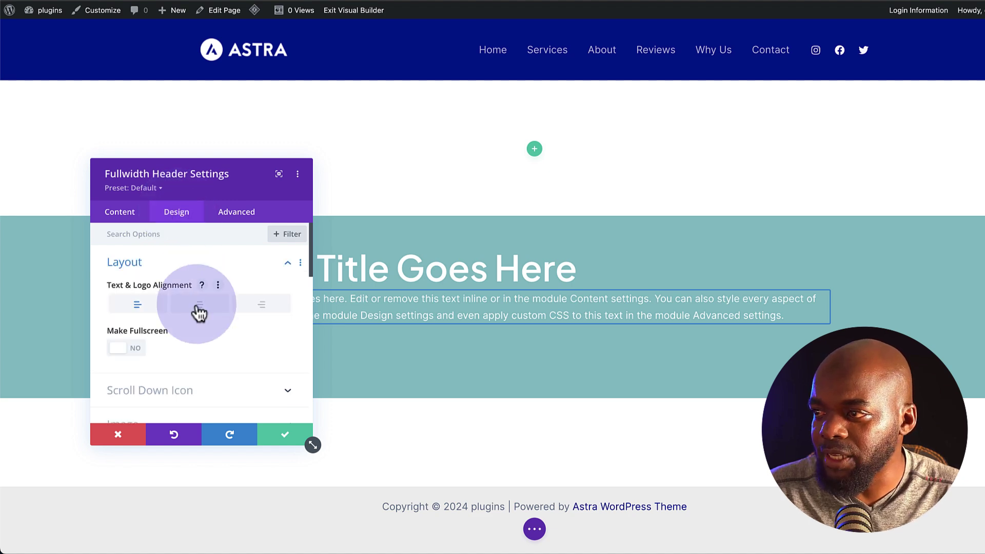
left_click(136, 350)
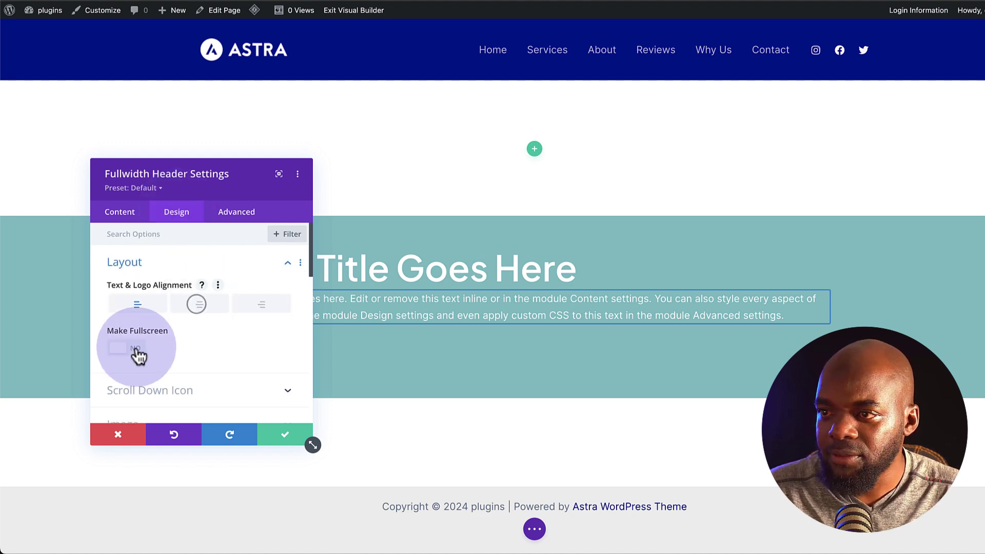
left_click_drag(233, 177, 170, 79)
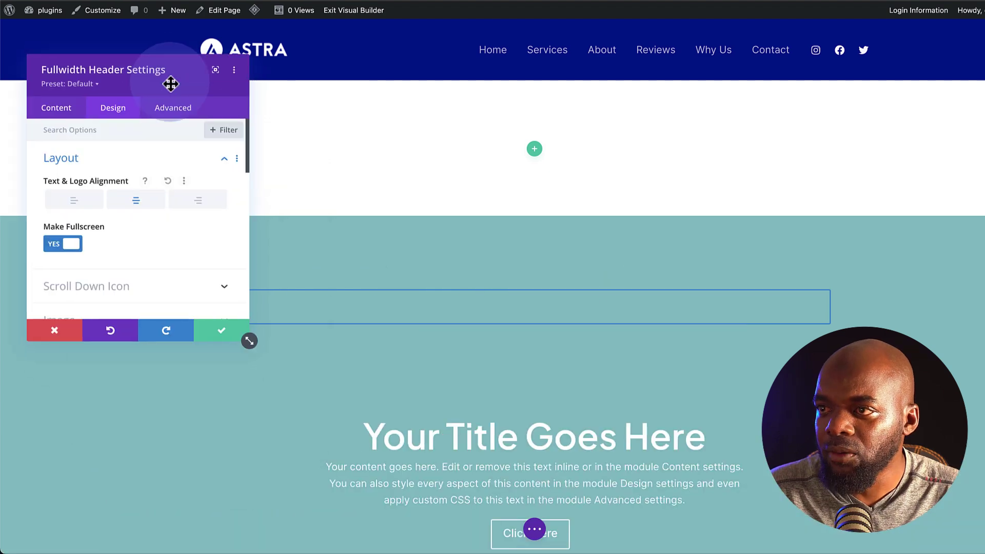
Set the food photo with eggs and tomatoes from the Media Library as the Fullwidth Header's background image
scroll(154, 251, "down", 3)
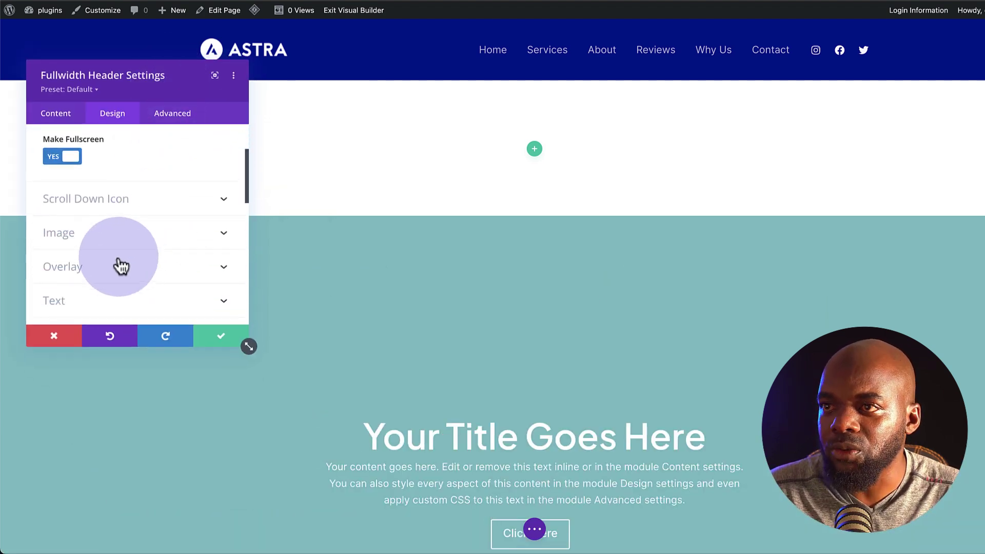
left_click(71, 123)
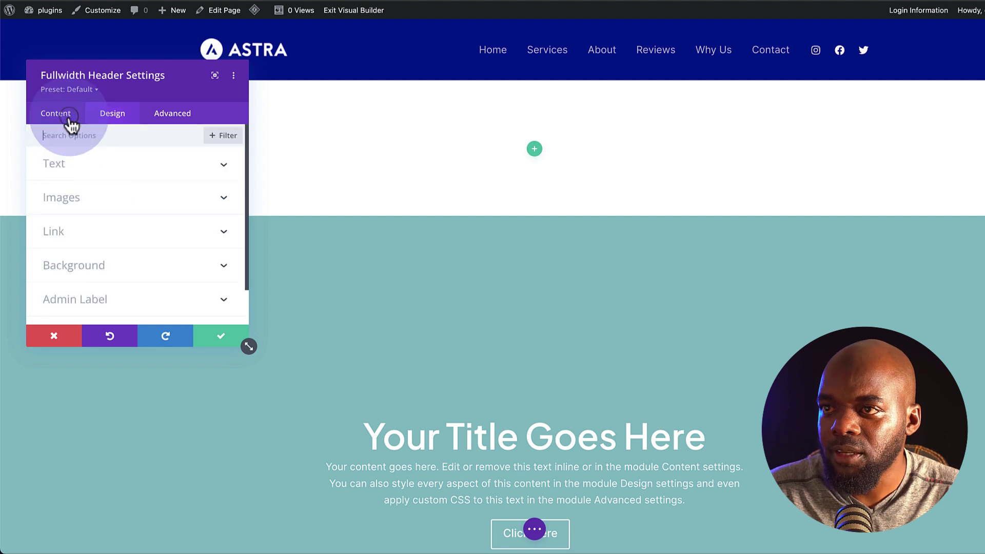
left_click(104, 264)
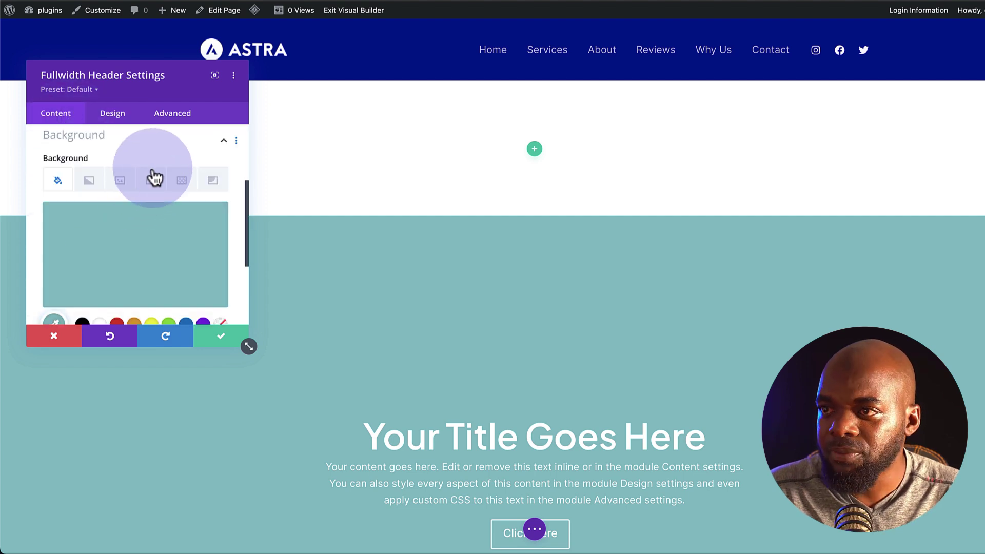
left_click(123, 187)
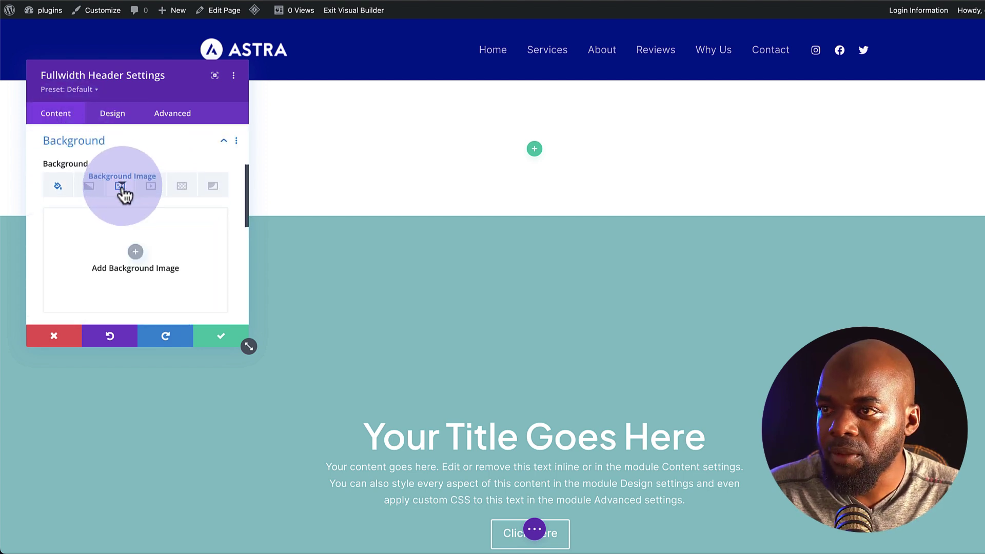
left_click(135, 253)
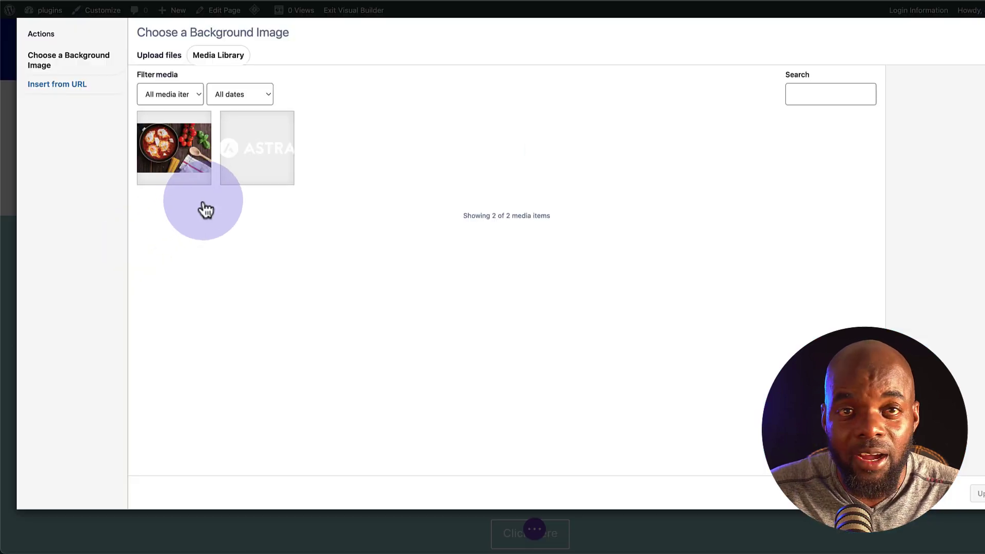
left_click(190, 153)
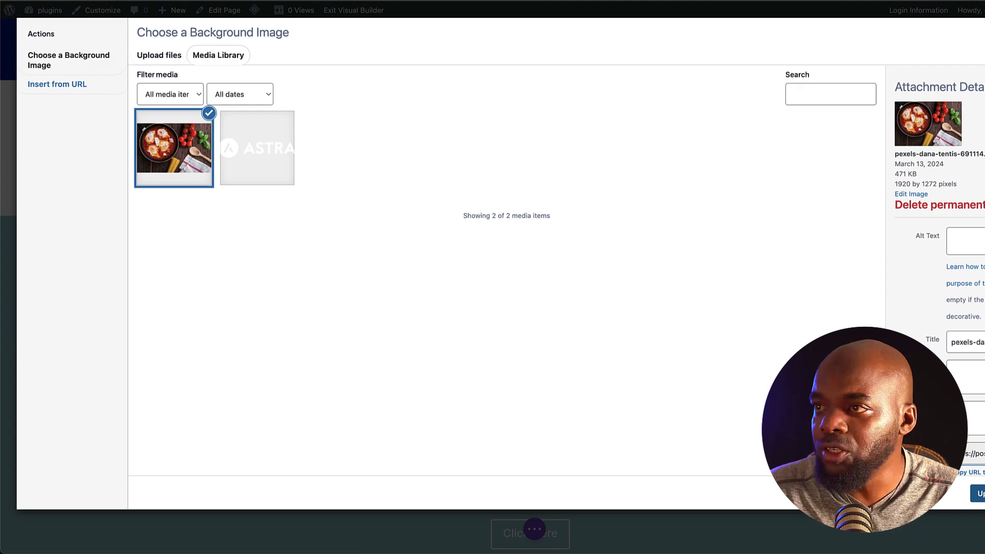
left_click(977, 493)
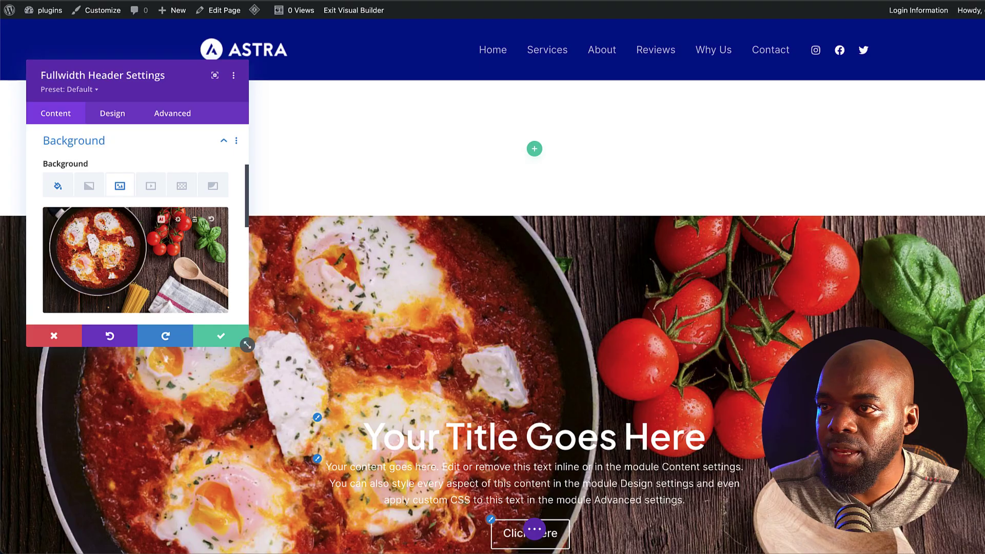
Set the Fullwidth Header's background overlay color to black at 0.7 opacity, rgba(0,0,0,0.7), and save the module settings
left_click(112, 113)
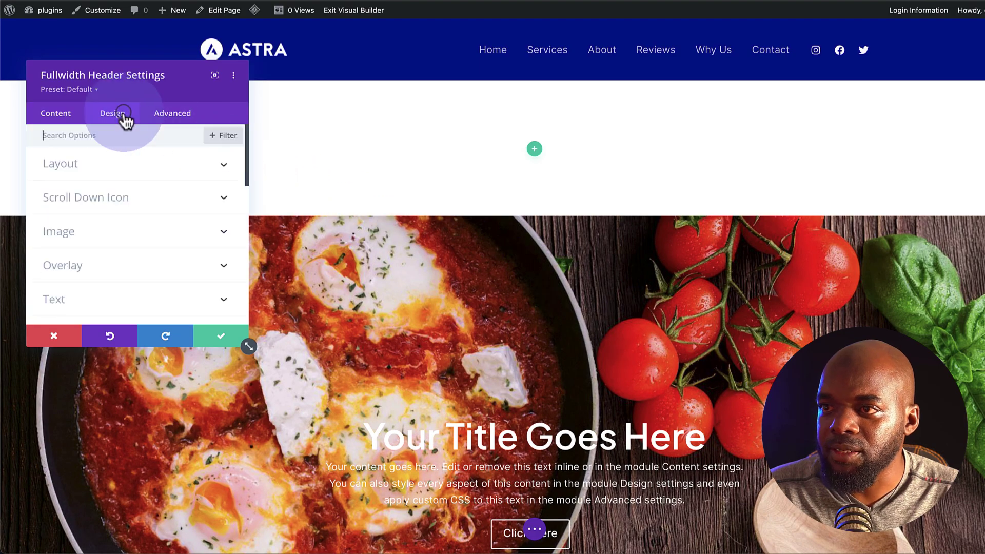
left_click(106, 263)
left_click(85, 187)
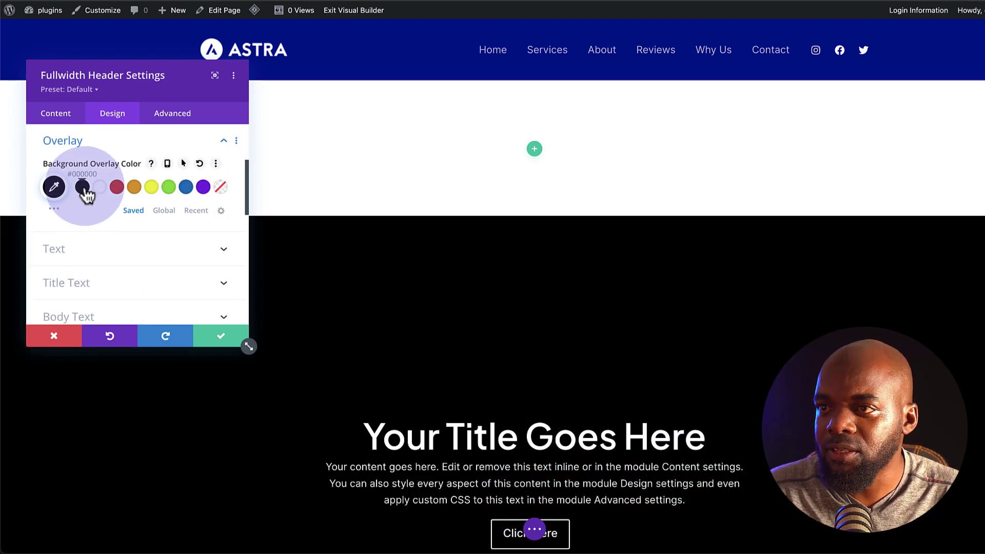
left_click(54, 187)
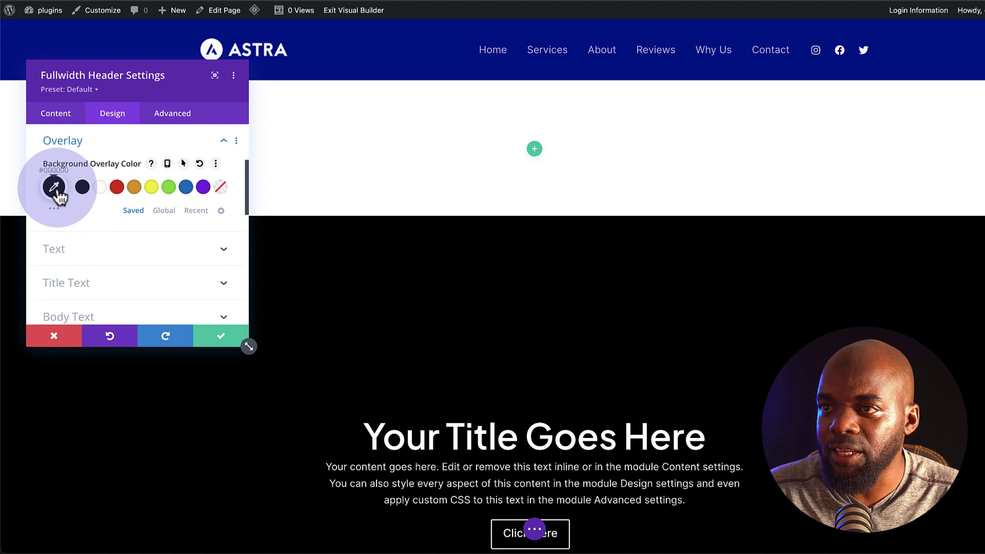
left_click(54, 188)
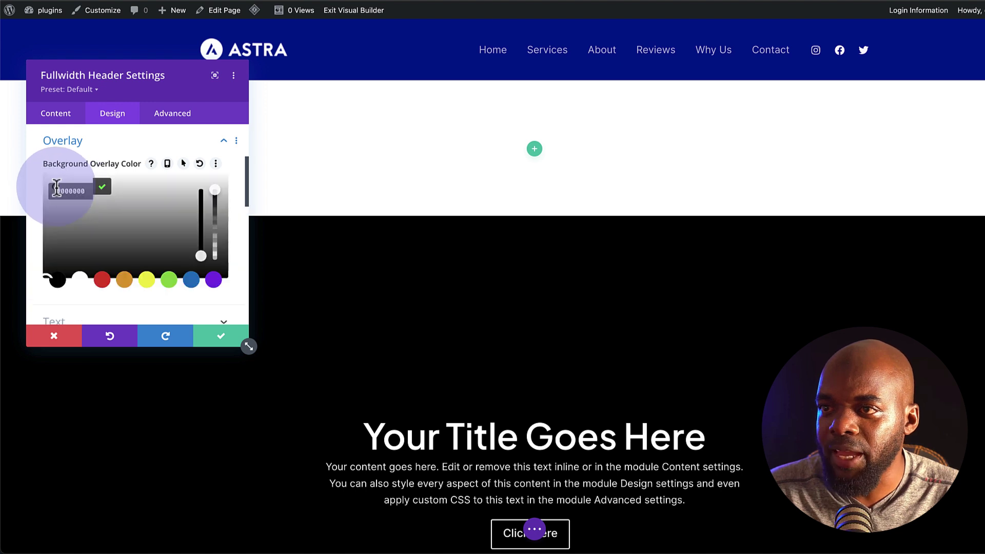
left_click(214, 202)
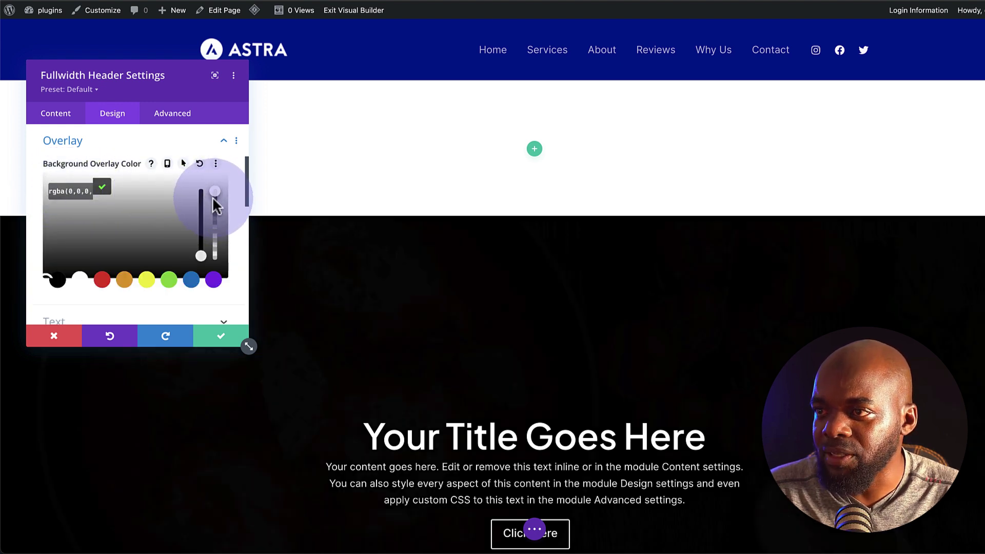
left_click_drag(213, 199, 215, 222)
left_click(222, 338)
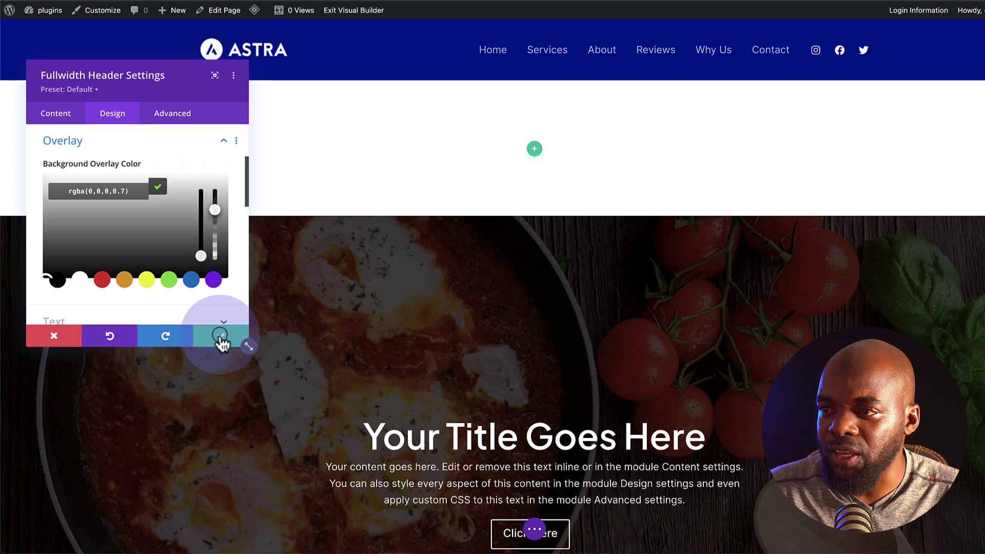
left_click(221, 338)
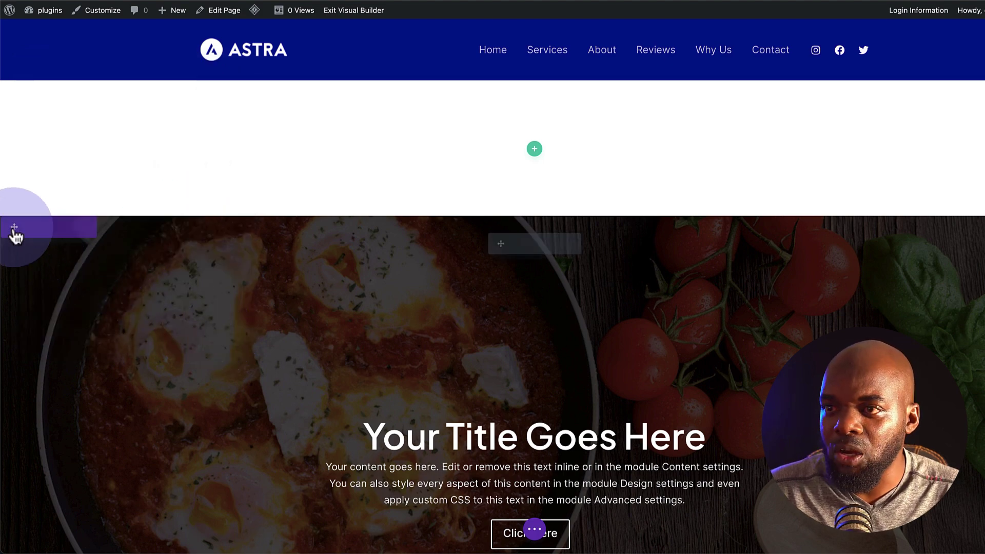
Move the fullwidth header section above the empty regular section, directly under the site header, and check the page layout
left_click_drag(14, 230, 16, 115)
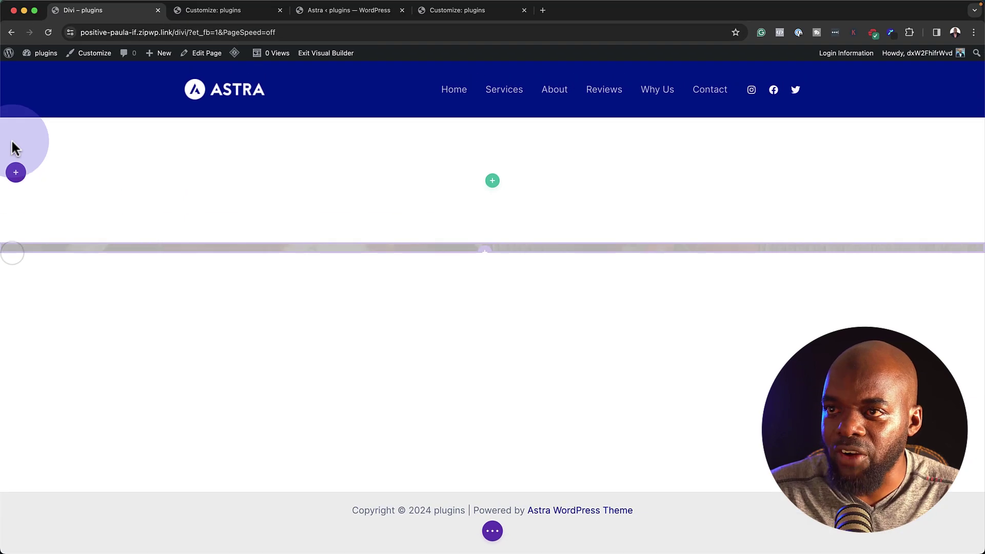
left_click_drag(16, 149, 11, 131)
scroll(760, 389, "down", 5)
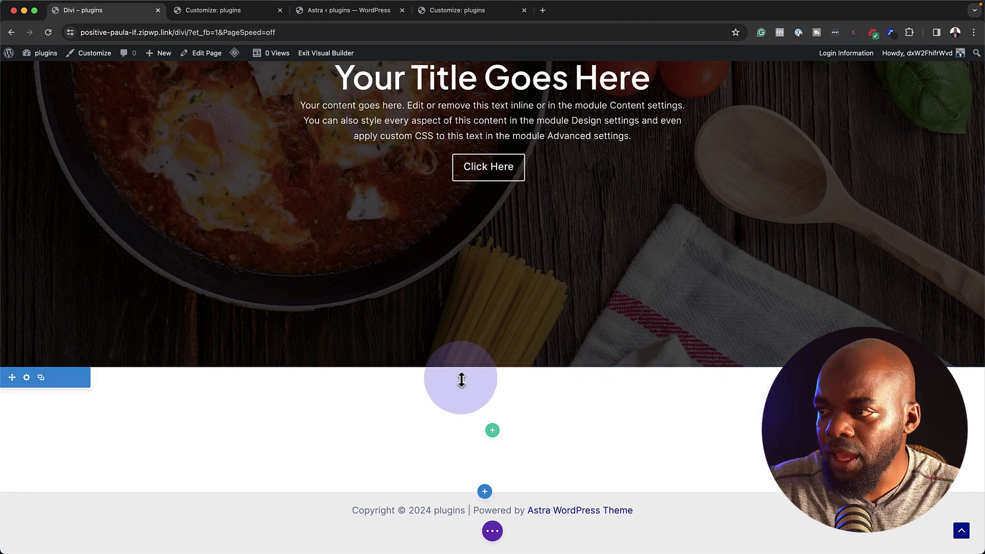
scroll(460, 379, "up", 5)
mouse_move(461, 379)
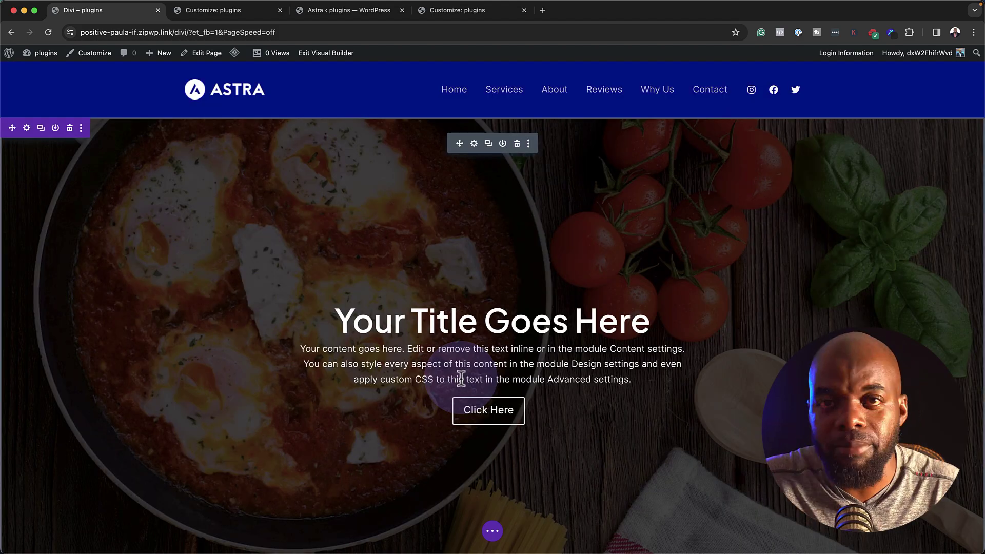